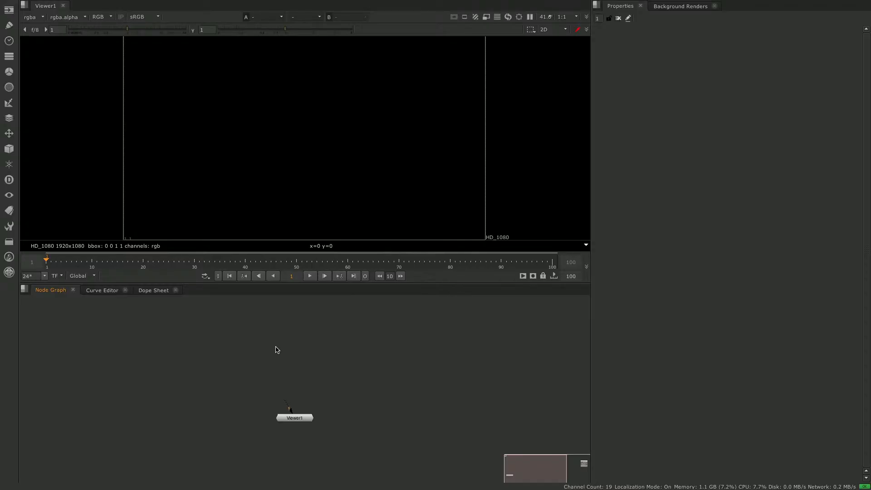
- Add a CheckerBoard node above Viewer1 and show it in the viewer
key(Tab)
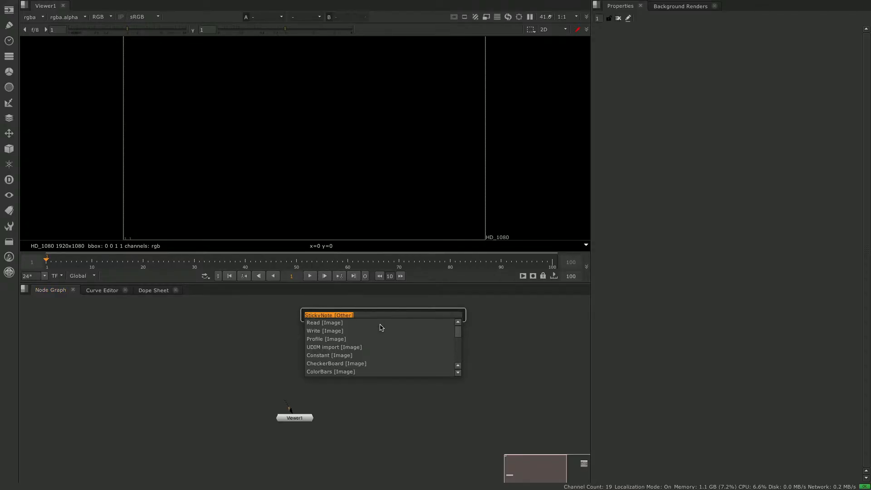
text(check)
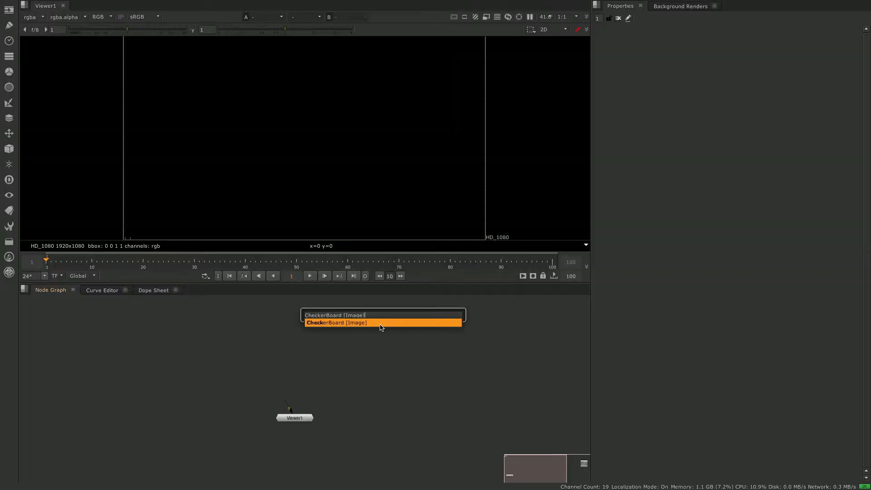
click(380, 323)
drag(285, 343, 303, 357)
key(1)
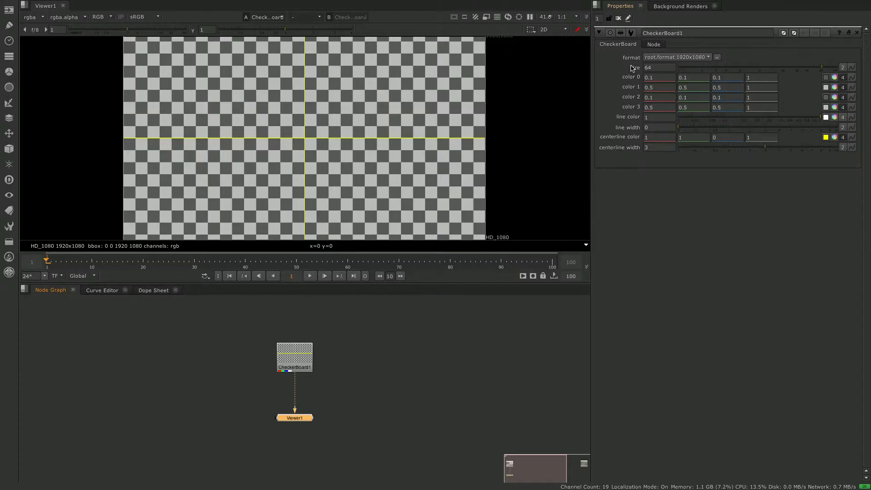
- Set the checkerboard's size to 32 and inspect the pattern in the maximized viewer
drag(653, 67, 644, 68)
text(32)
key(Return)
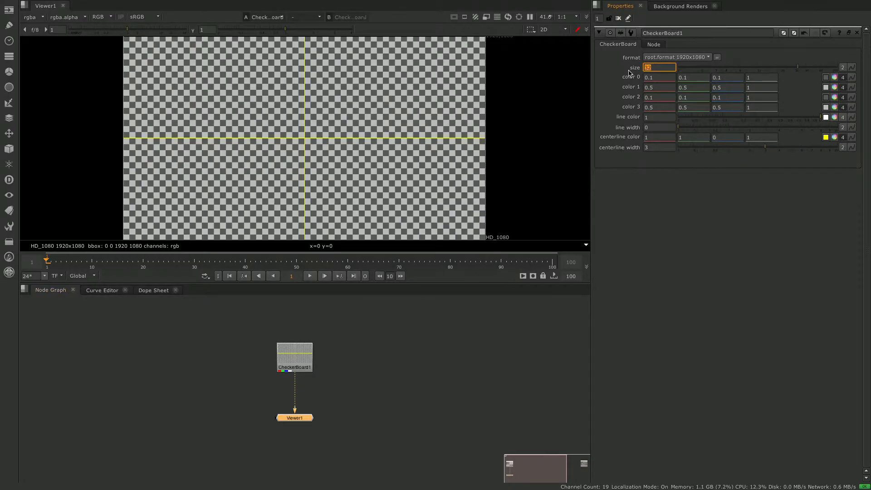
click(520, 175)
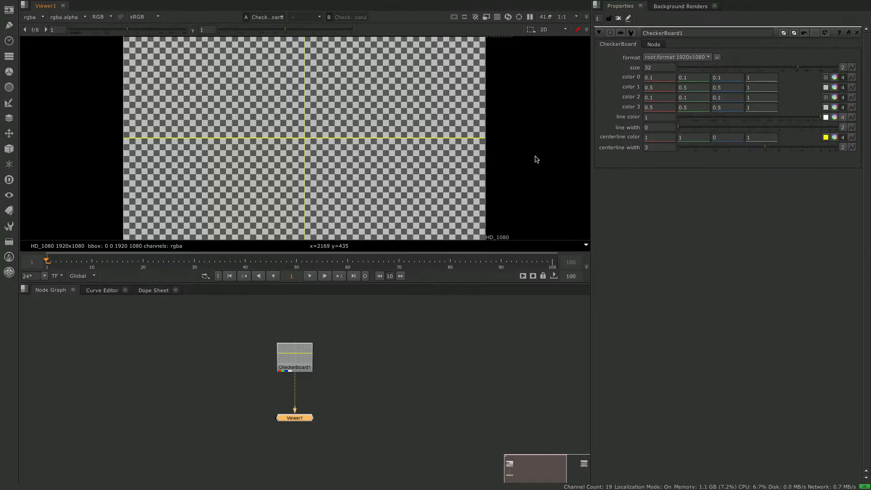
key(space)
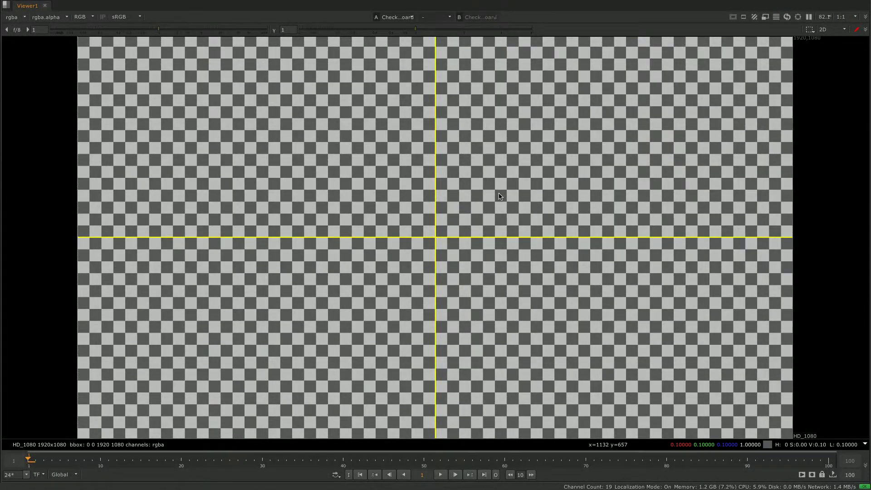
key(space)
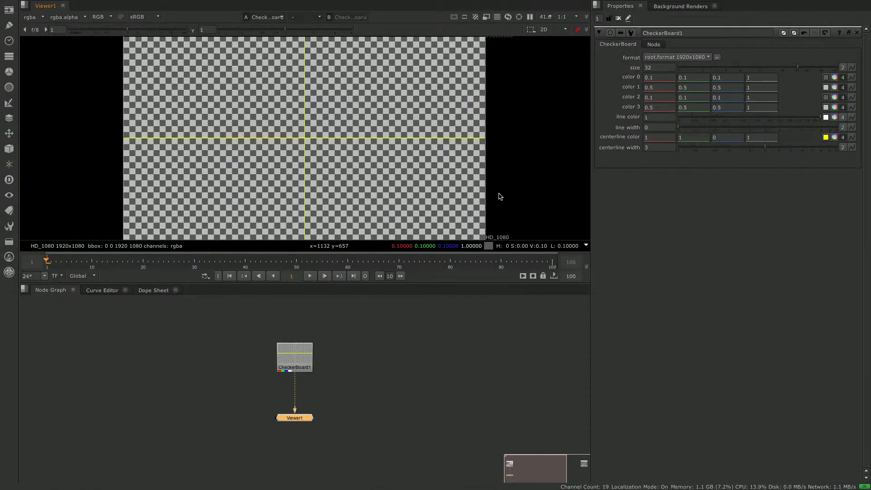
- Open the properties of the Read node holding dji-grid.exr beside the checkerboard and show it in the viewer
key(f)
drag(504, 363, 171, 367)
double_click(179, 368)
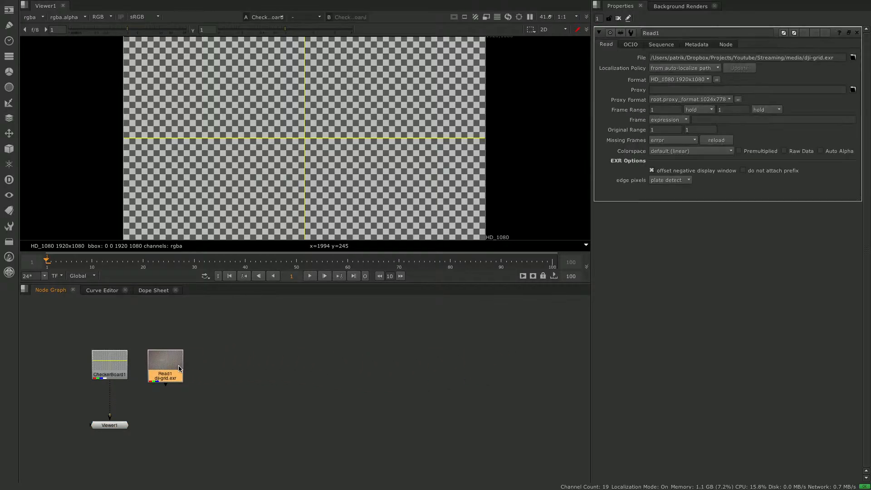
key(1)
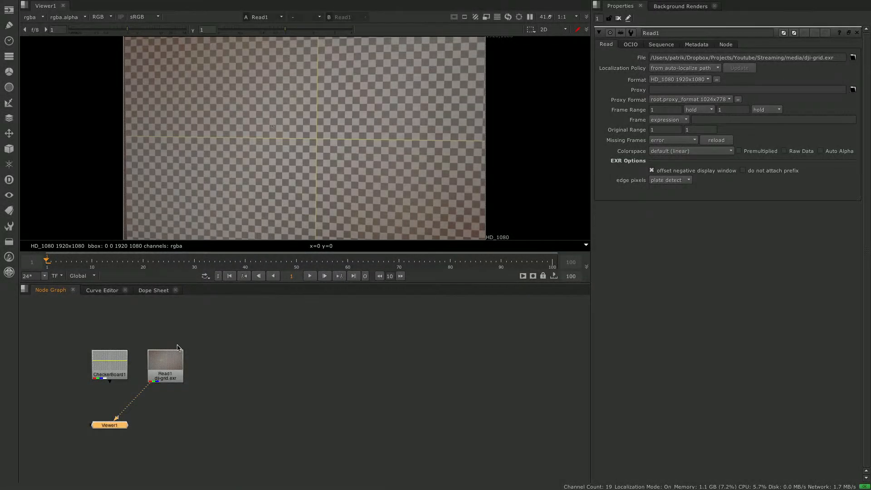
- Add a LensDistortion node below the dji-grid.exr Read node, connect its source to it and view the result
click(256, 368)
key(f)
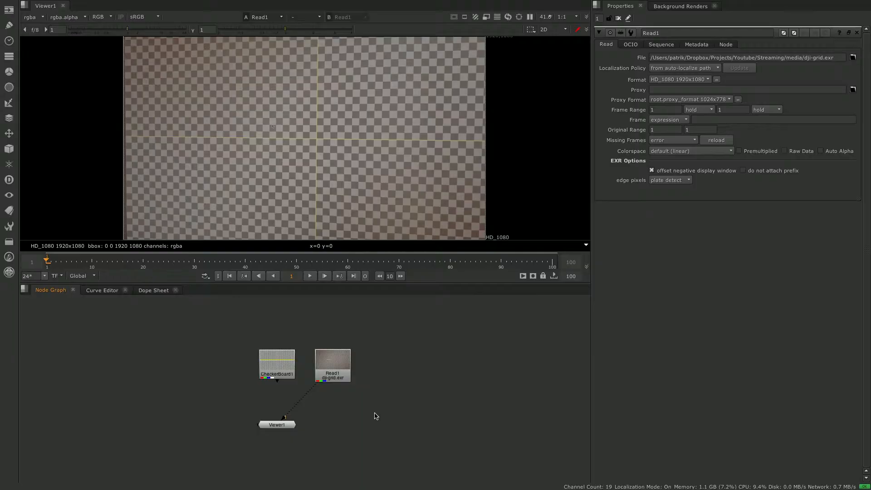
key(Tab)
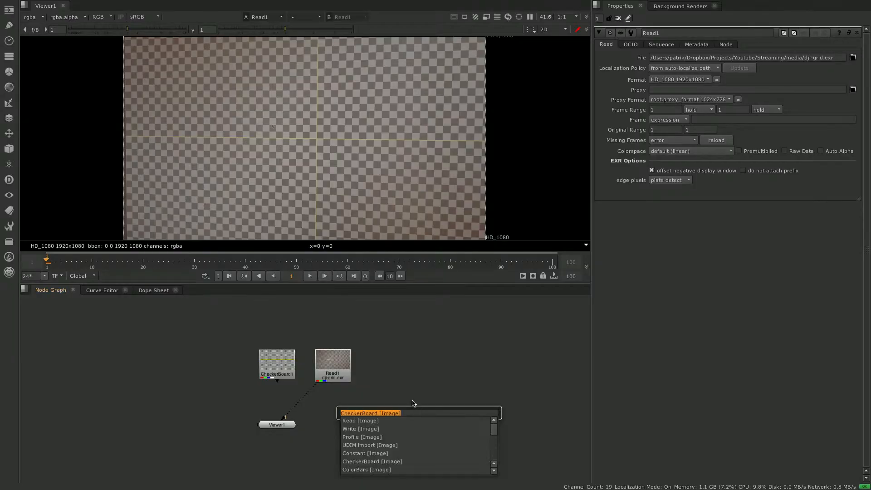
text(lens)
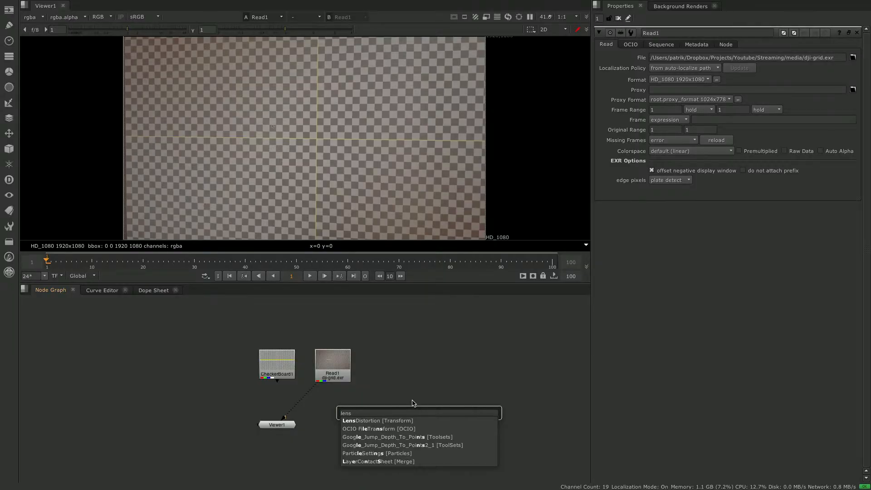
key(Return)
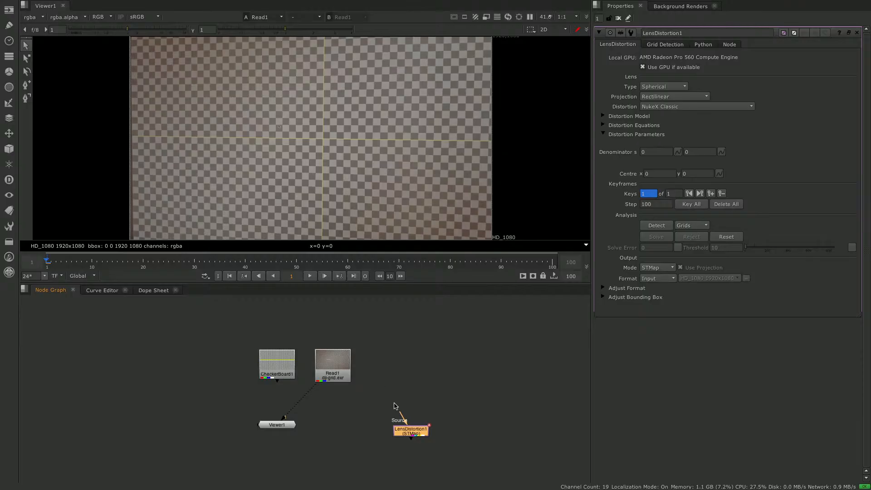
drag(411, 431, 339, 373)
drag(337, 431, 333, 421)
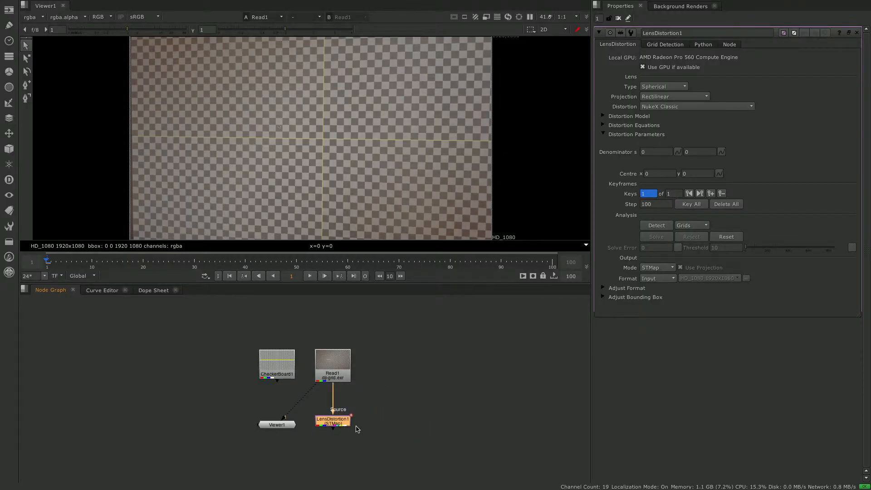
key(1)
click(459, 395)
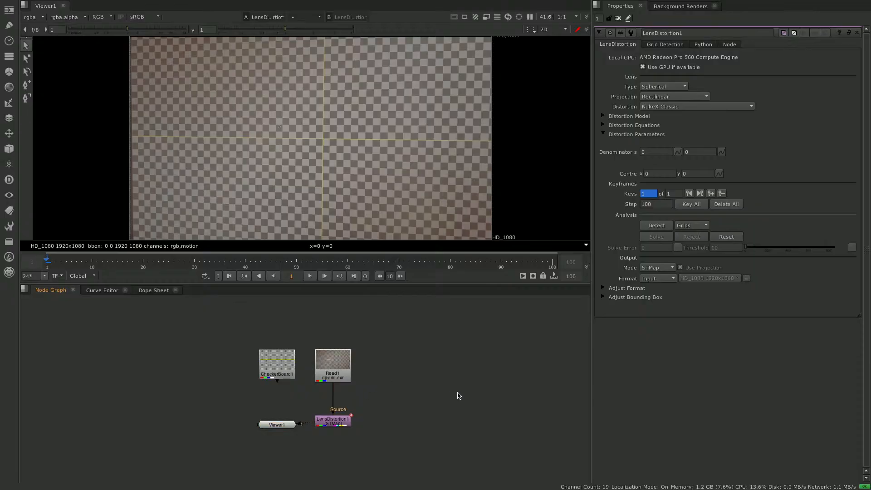
- Detect the grid in the LensDistortion node and solve the lens distortion from the detected features
click(663, 46)
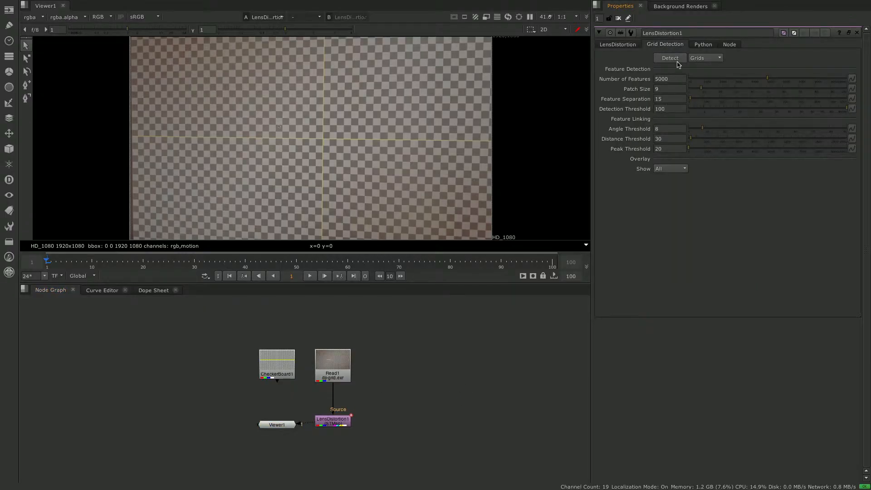
click(676, 59)
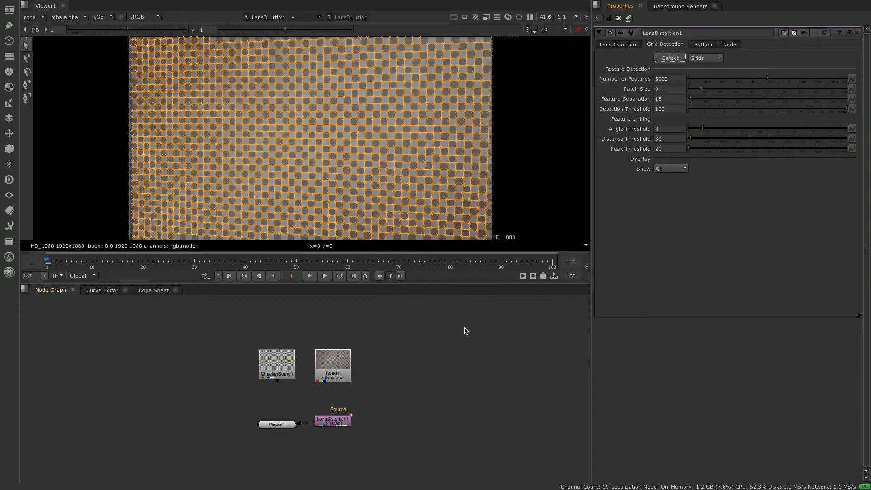
drag(338, 423, 342, 418)
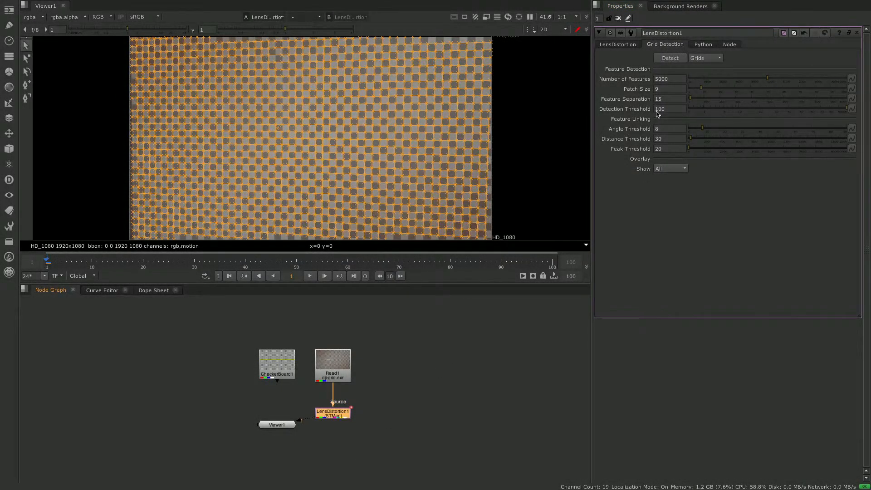
click(626, 46)
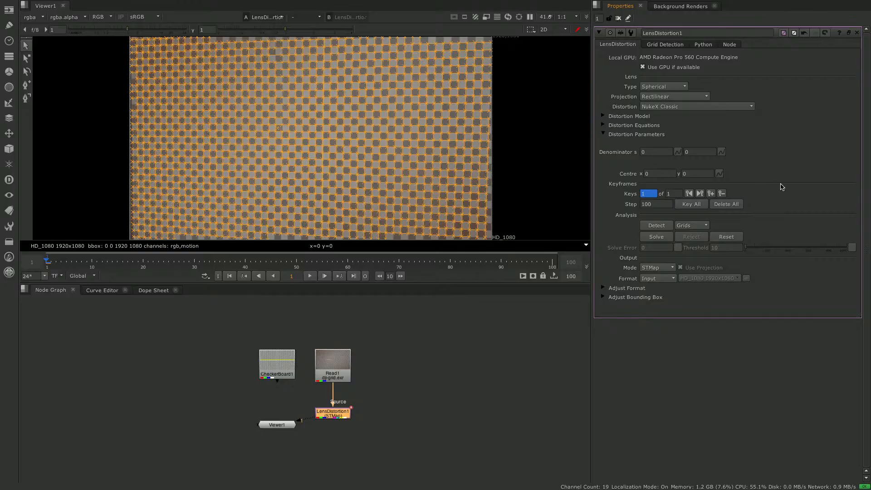
click(662, 238)
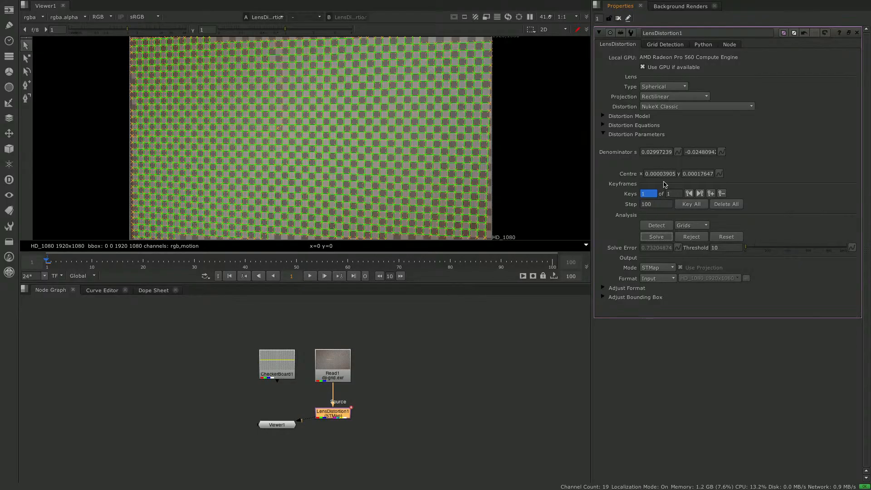
click(425, 396)
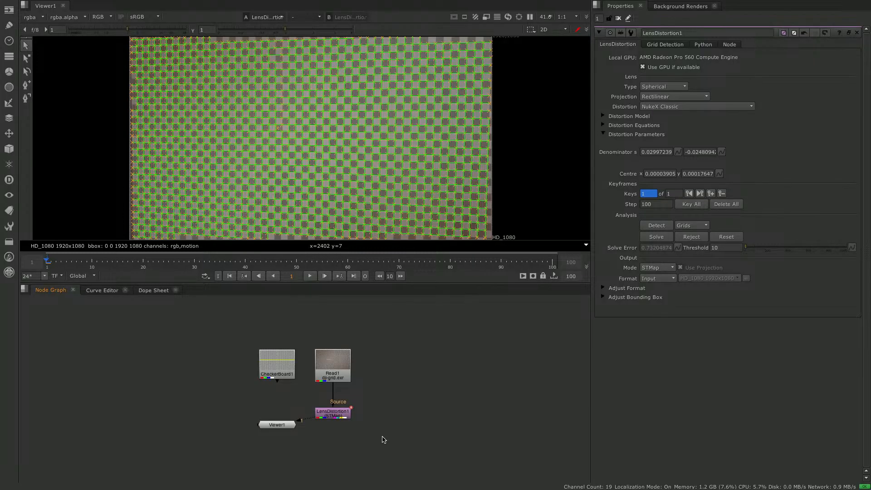
- Add an unconnected Text node beside the LensDistortion node and go to its message
key(Tab)
text(text)
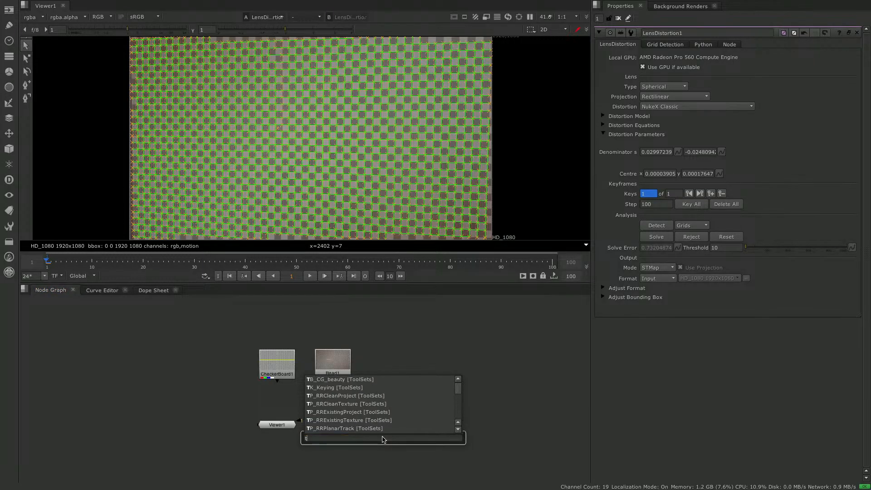
key(Return)
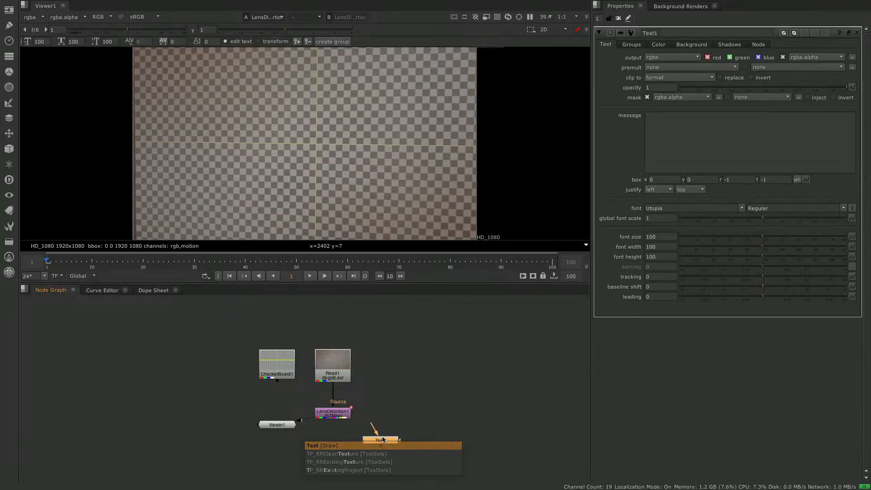
drag(397, 443, 413, 420)
click(670, 121)
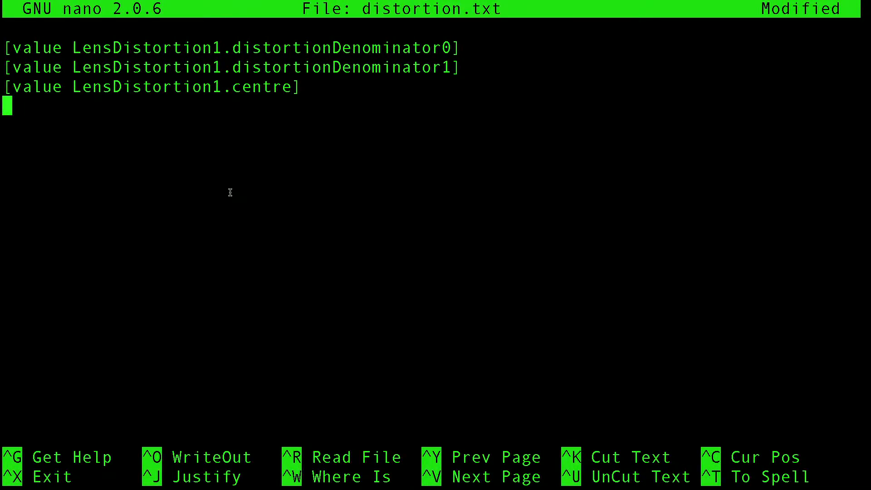
- Examine the value expressions in distortion.txt in the nano editor, comparing node name, denominators and centre with the LensDistortion node's parameters in Nuke
drag(6, 48, 218, 46)
double_click(57, 47)
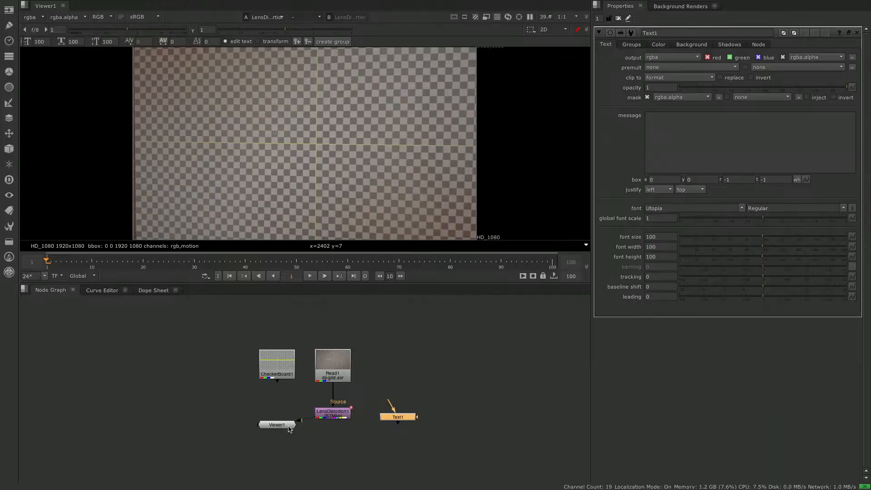
click(341, 414)
double_click(341, 413)
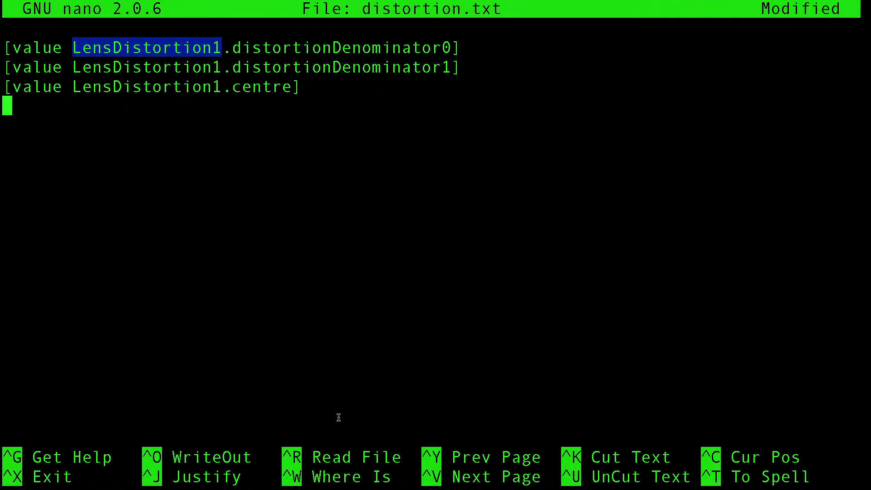
click(253, 62)
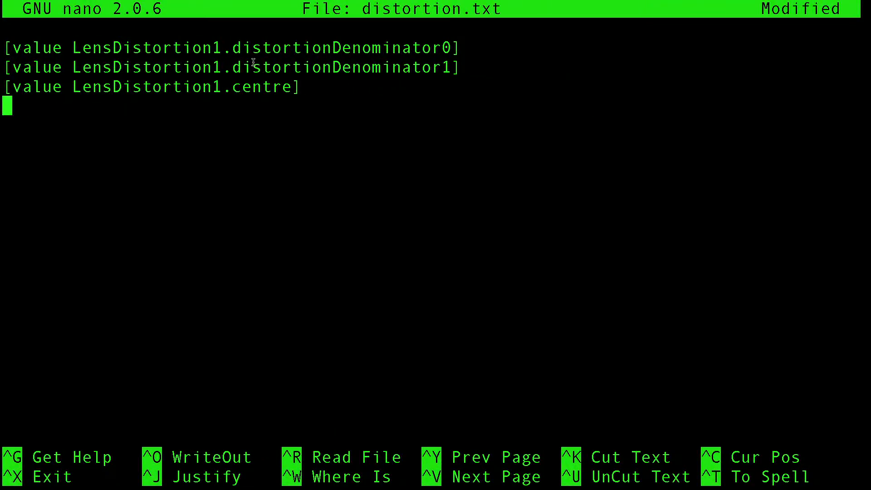
drag(225, 48, 453, 49)
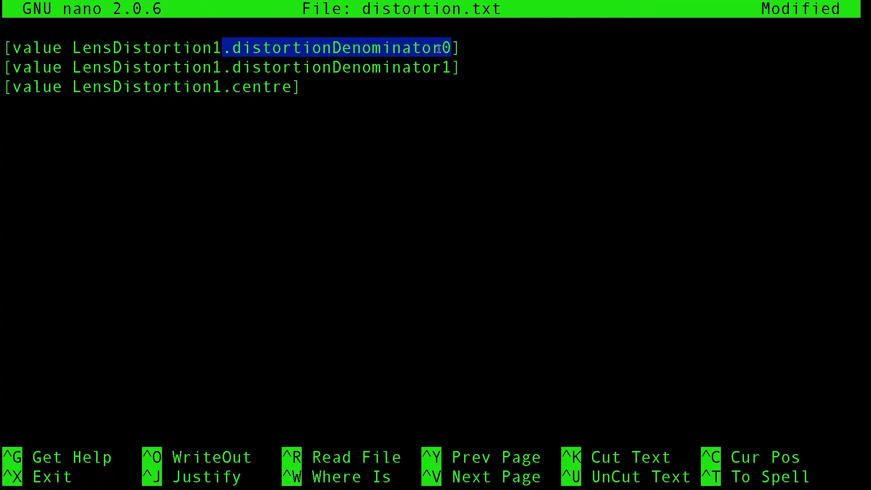
drag(231, 67, 451, 72)
drag(223, 86, 288, 100)
key(ctrl+Left)
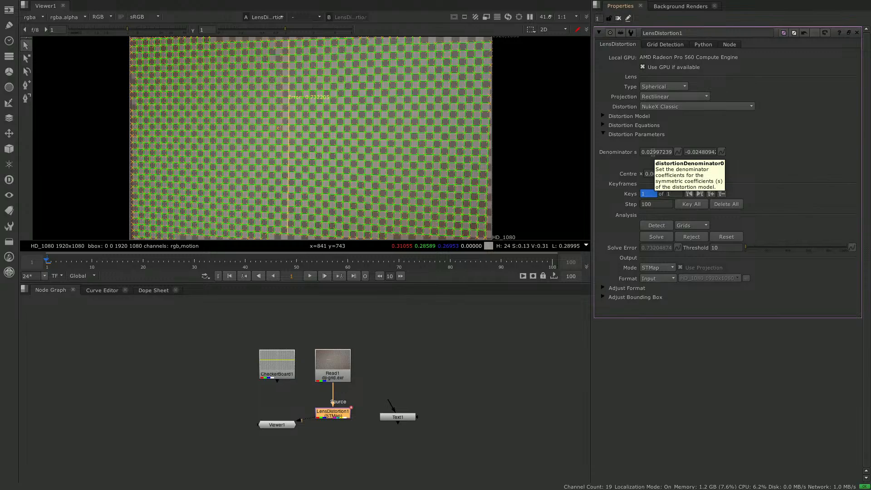
click(529, 381)
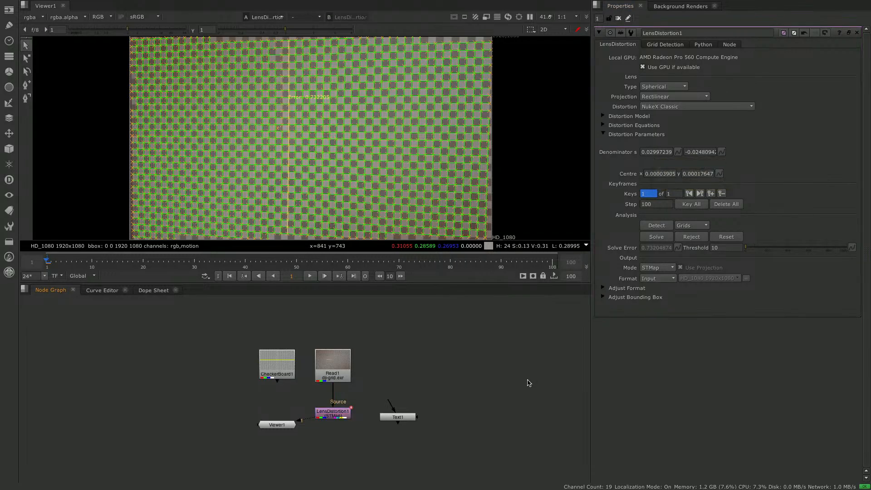
- Copy the three LensDistortion1 value expressions from distortion.txt into the Text node's message, putting the two denominator expressions on one line
double_click(406, 419)
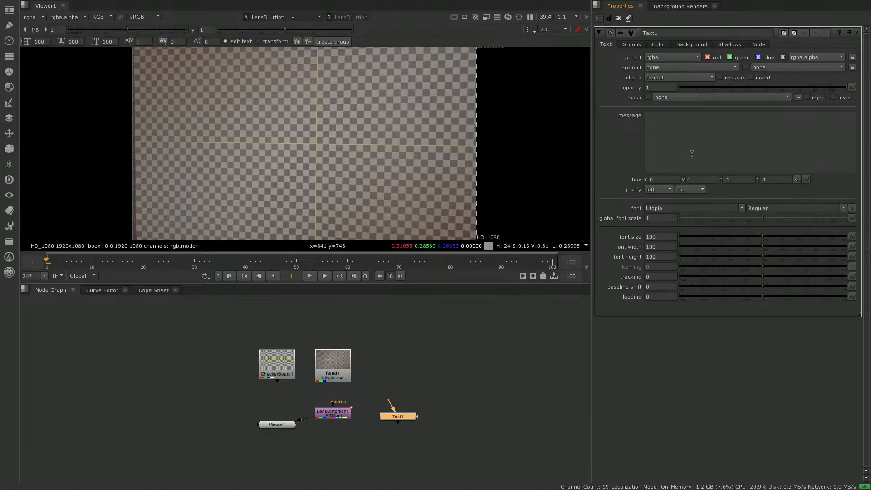
text(NEW: Lens Distortion)
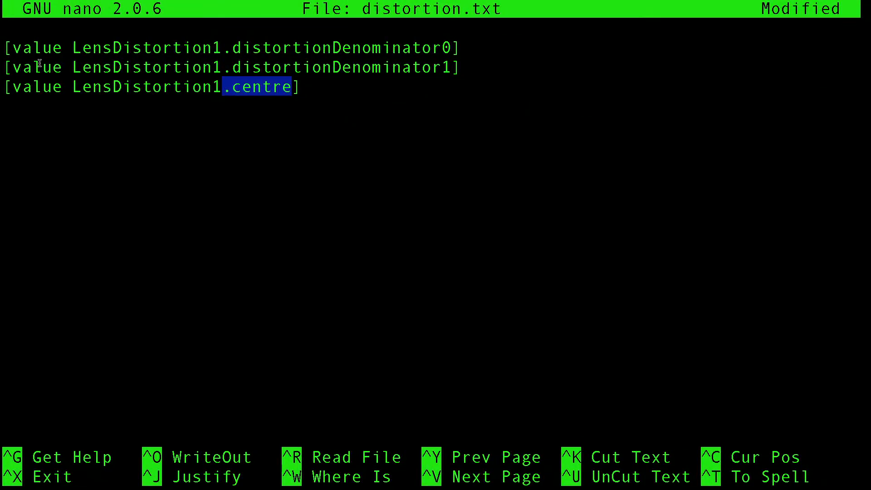
drag(6, 47, 309, 85)
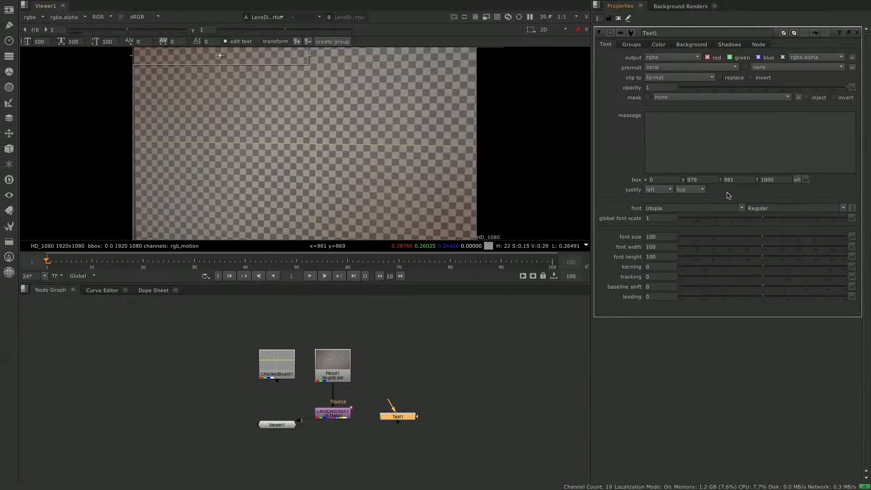
middle_click(728, 150)
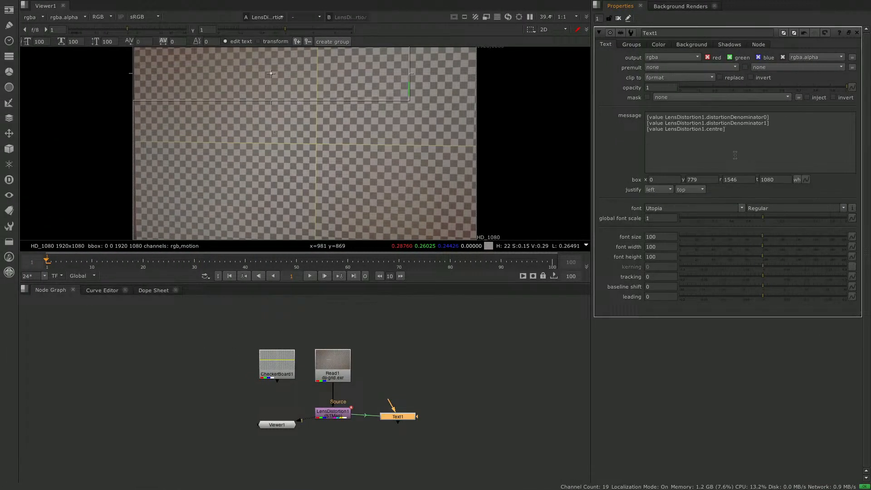
click(797, 118)
key(Delete)
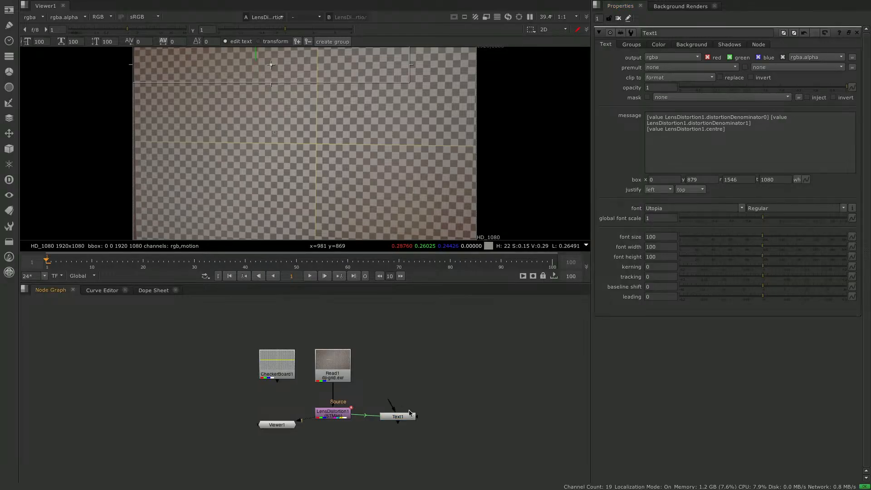
- Merge the Text1 node over the LensDistortion1 node with a Merge node set to over, and view the merged result
drag(398, 416, 399, 413)
click(376, 444)
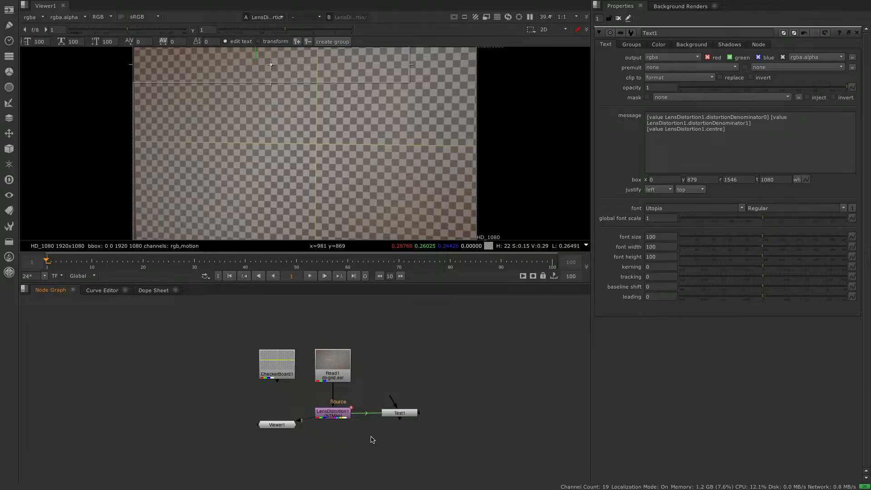
key(m)
drag(365, 450, 398, 412)
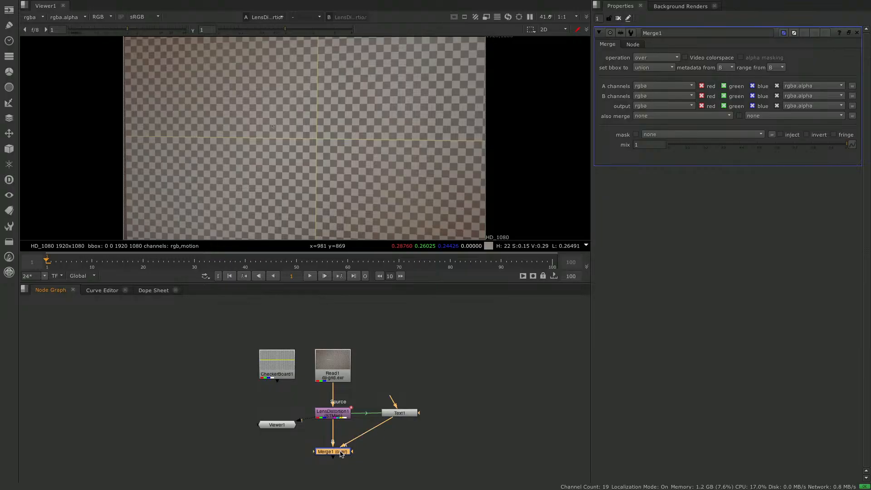
key(1)
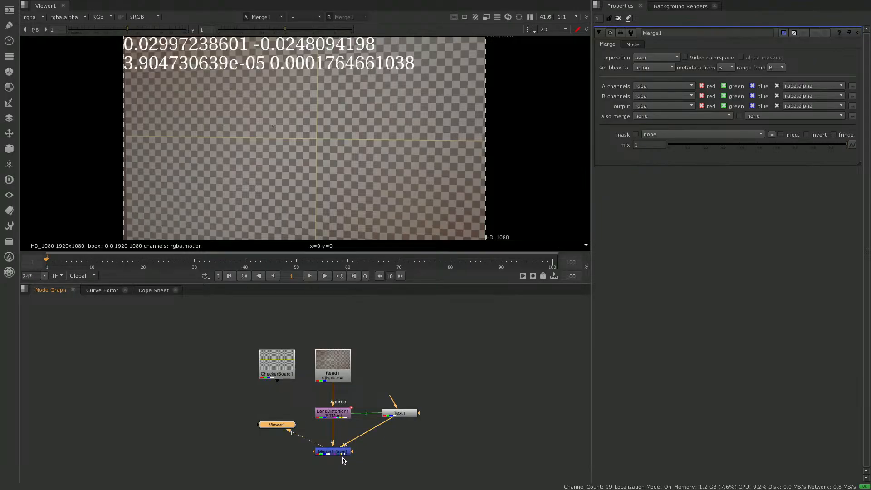
- Enable the black background behind the Text1 node's text
double_click(411, 413)
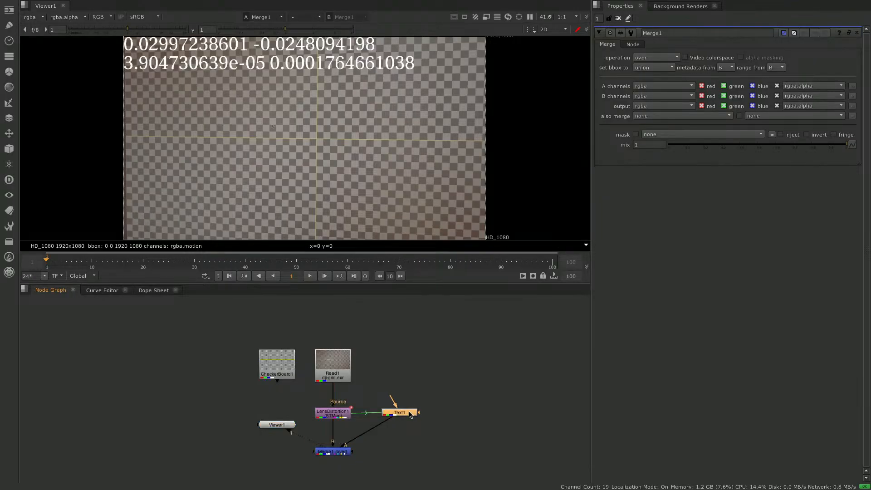
click(692, 45)
click(645, 58)
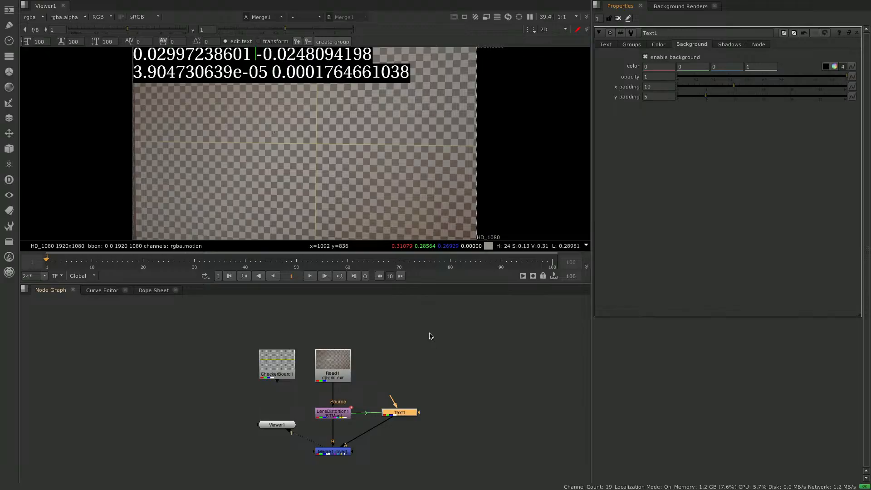
click(444, 347)
- Copy the LensDistortion1 node into distortion.txt in the nano editor, and copy the pasted distortionDenominator0, distortionDenominator1 and centre lines
click(339, 414)
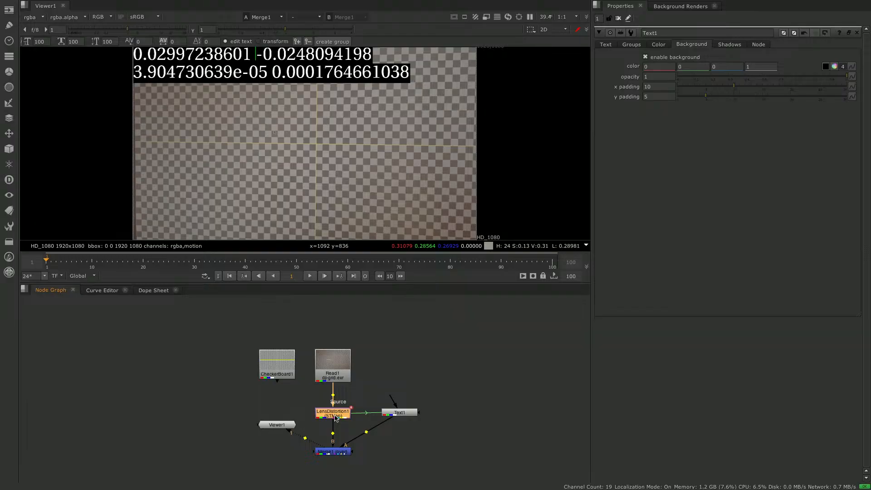
key(ctrl+Right)
click(273, 296)
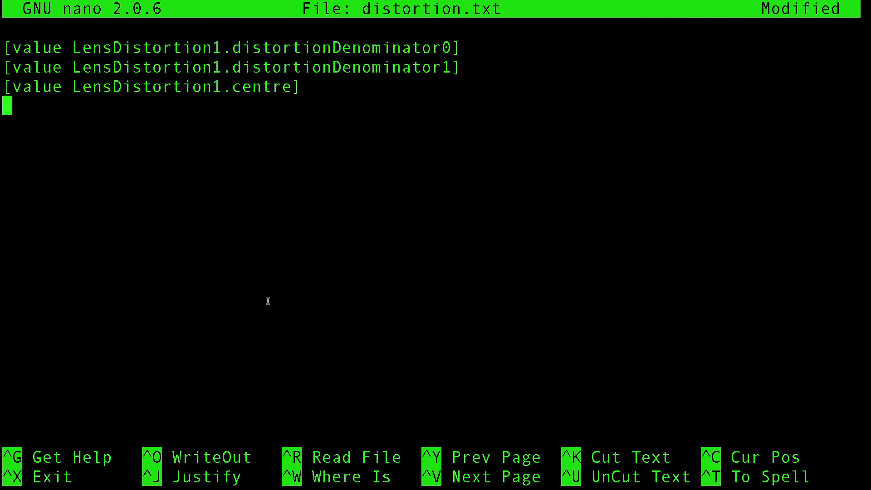
key(Return)
key(super+v)
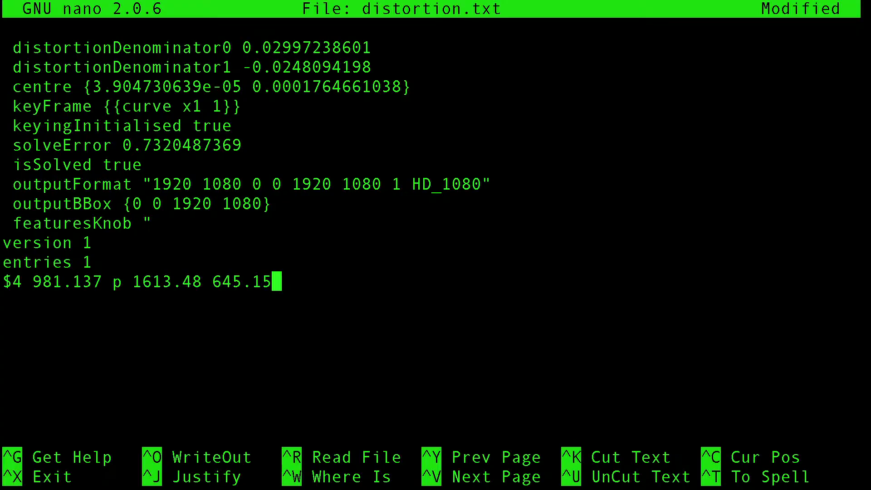
drag(12, 47, 427, 88)
key(ctrl+c)
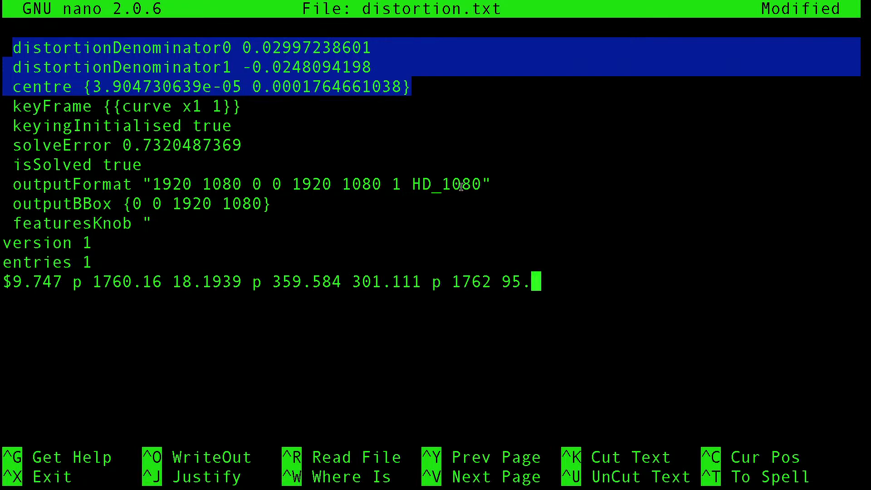
- Back in Nuke, add a StickyNote containing the copied denominator and centre lines, and place it above and to the right of Text1
key(ctrl+Left)
click(484, 359)
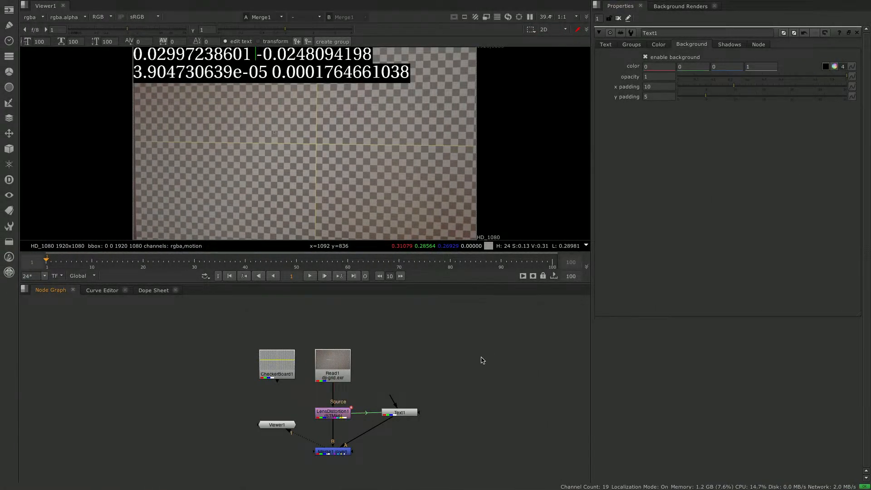
key(Tab)
text(sti)
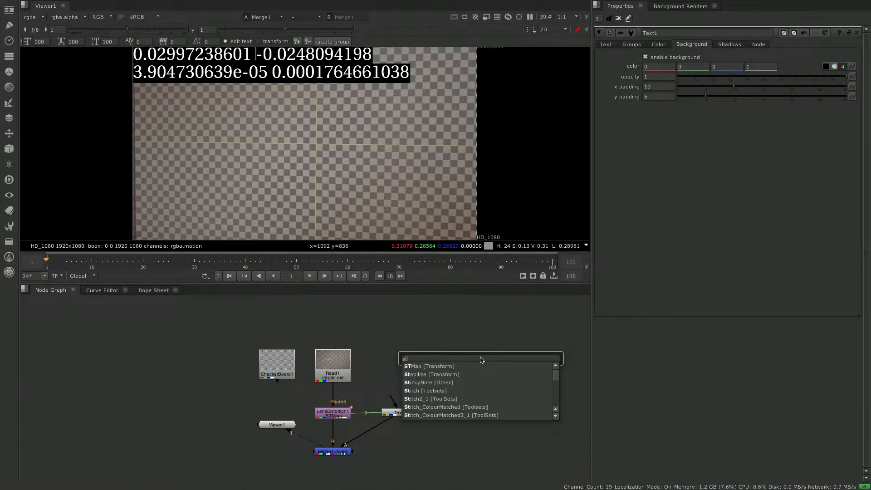
key(Return)
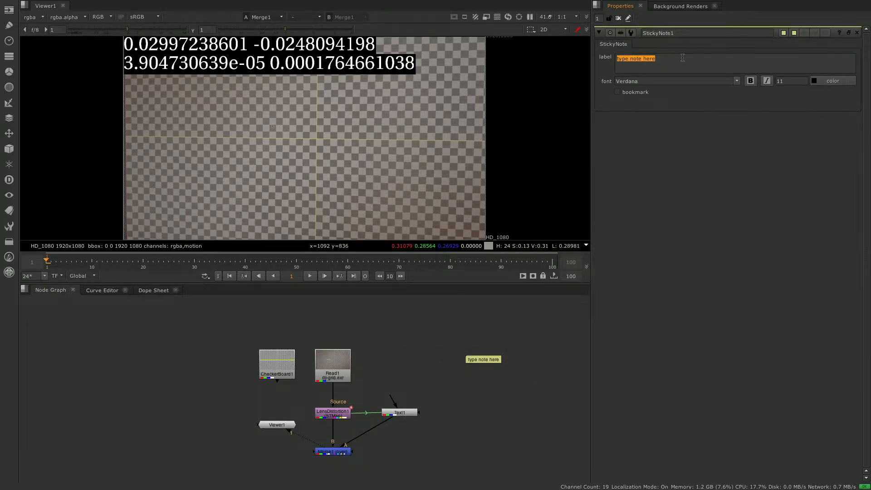
key(ctrl+v)
drag(529, 365, 504, 342)
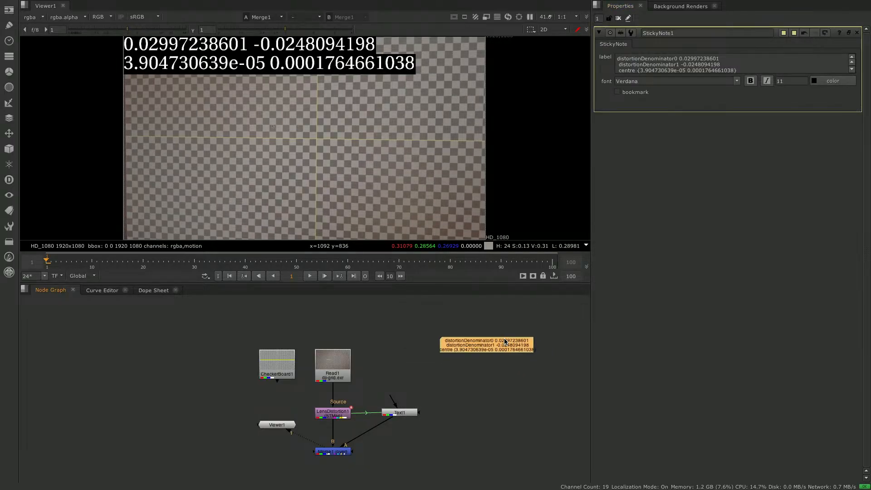
- Set the sticky note's font size to 24, move it to the left of the CheckerBoard1 node and frame the whole graph
click(744, 66)
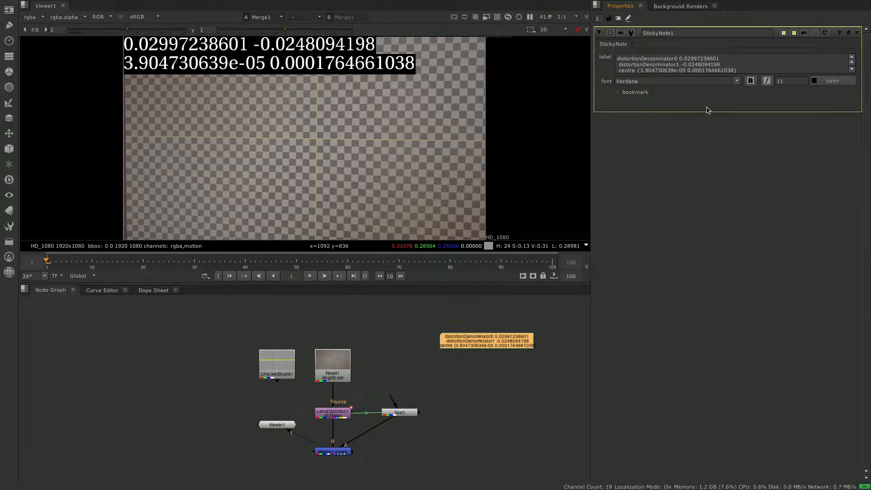
click(796, 81)
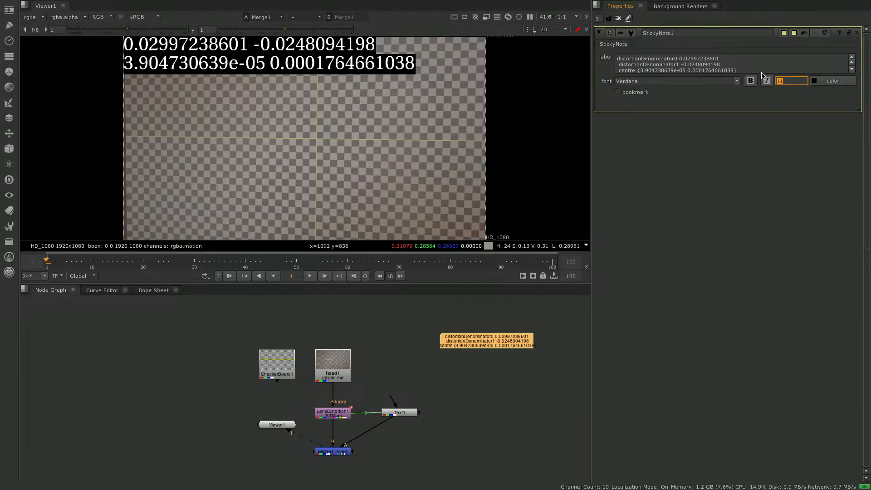
key(Return)
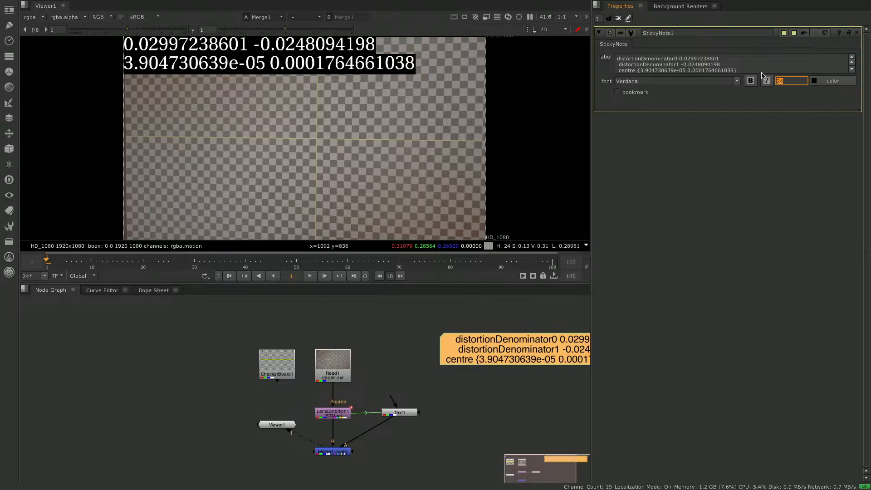
drag(554, 347, 133, 364)
key(f)
click(488, 353)
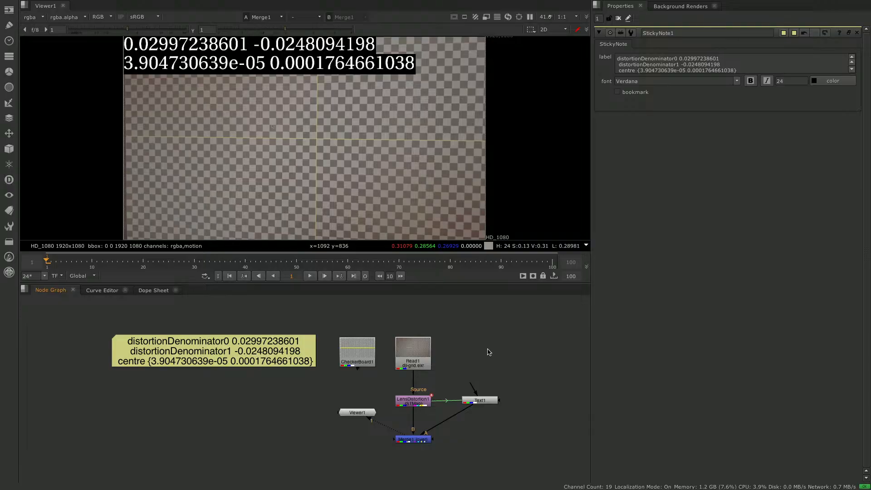